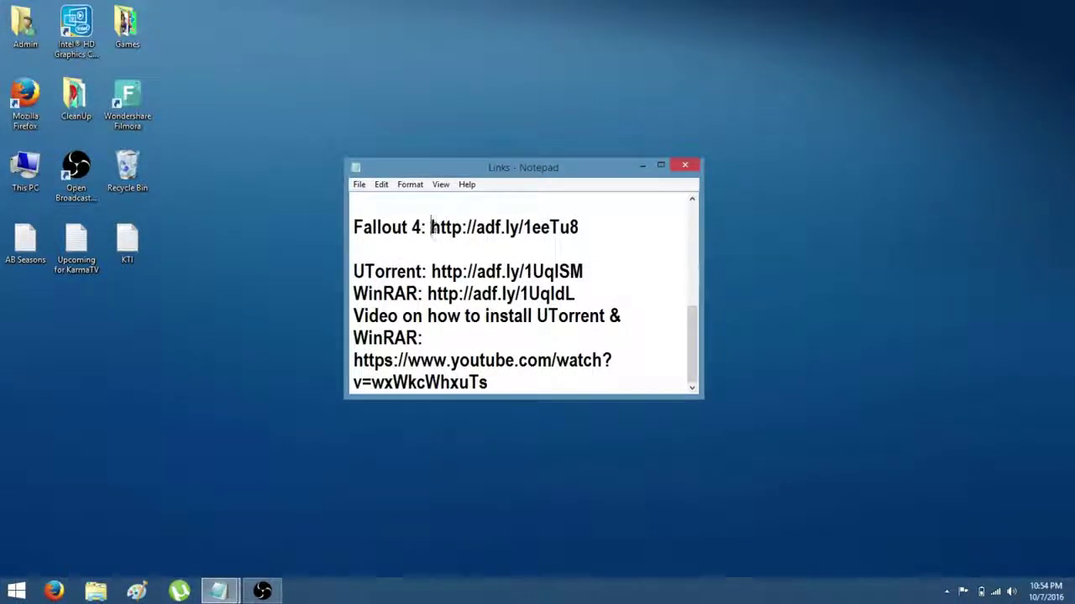
Step: Open the ExtraTorrent magnet link under Download Mirrors and hand it to µTorrent
drag(431, 226, 579, 228)
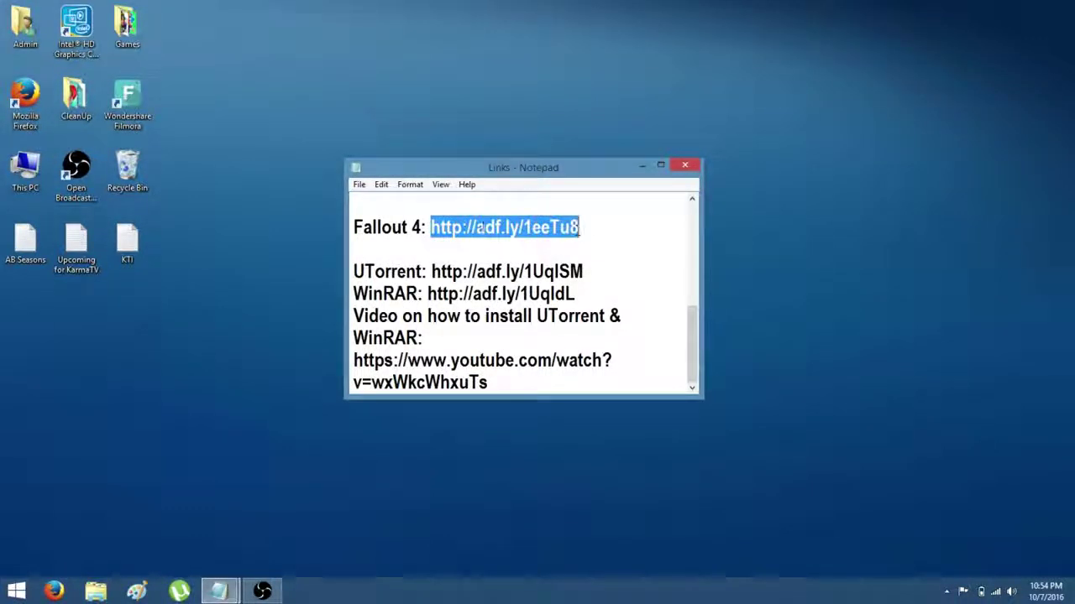
click(616, 236)
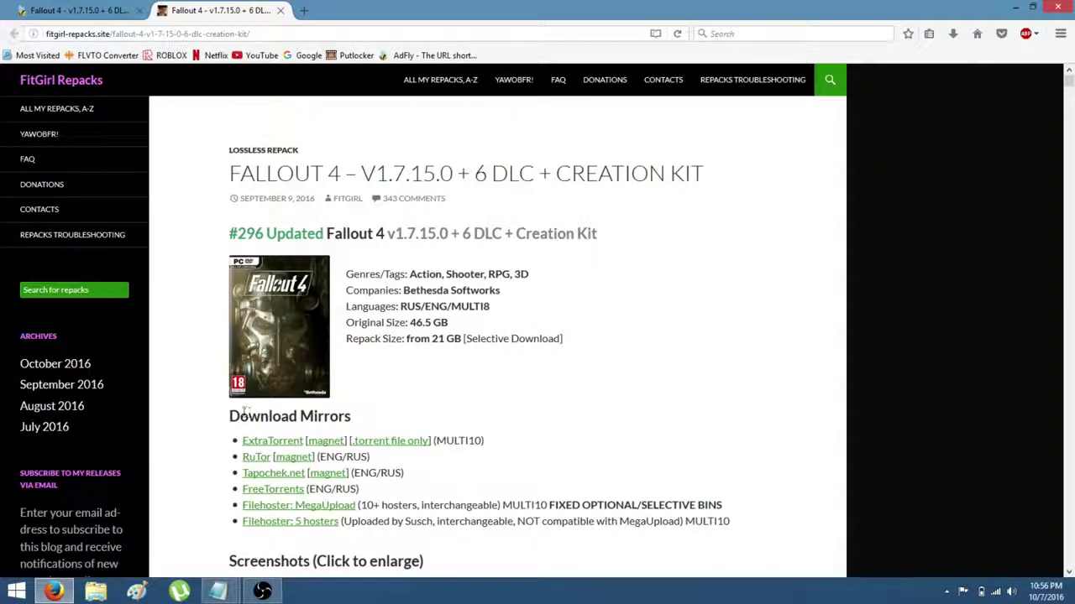
drag(231, 416, 351, 416)
click(439, 406)
middle_click(506, 392)
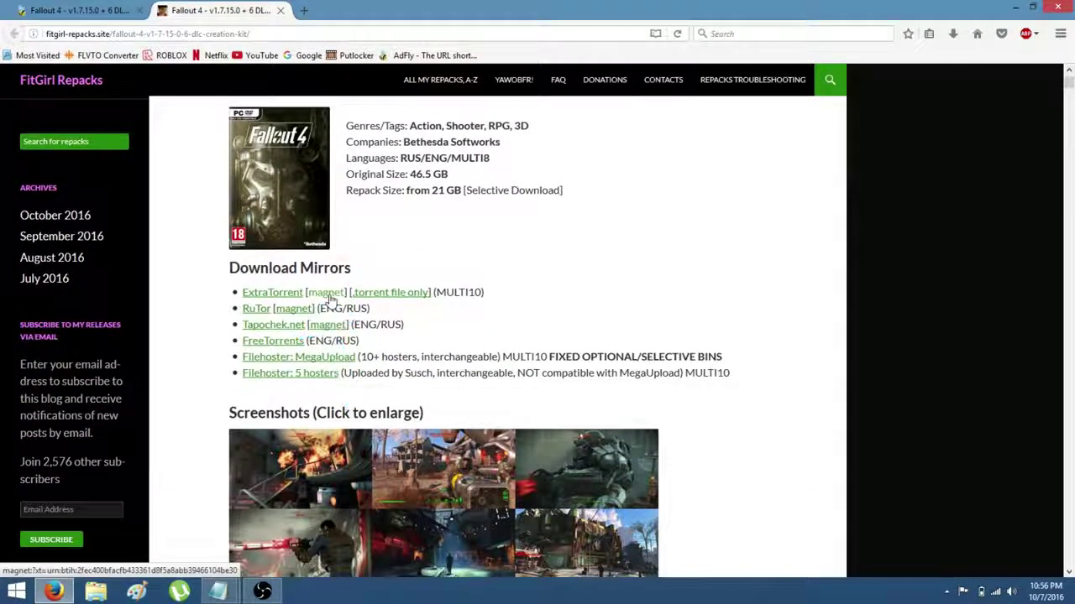
click(326, 293)
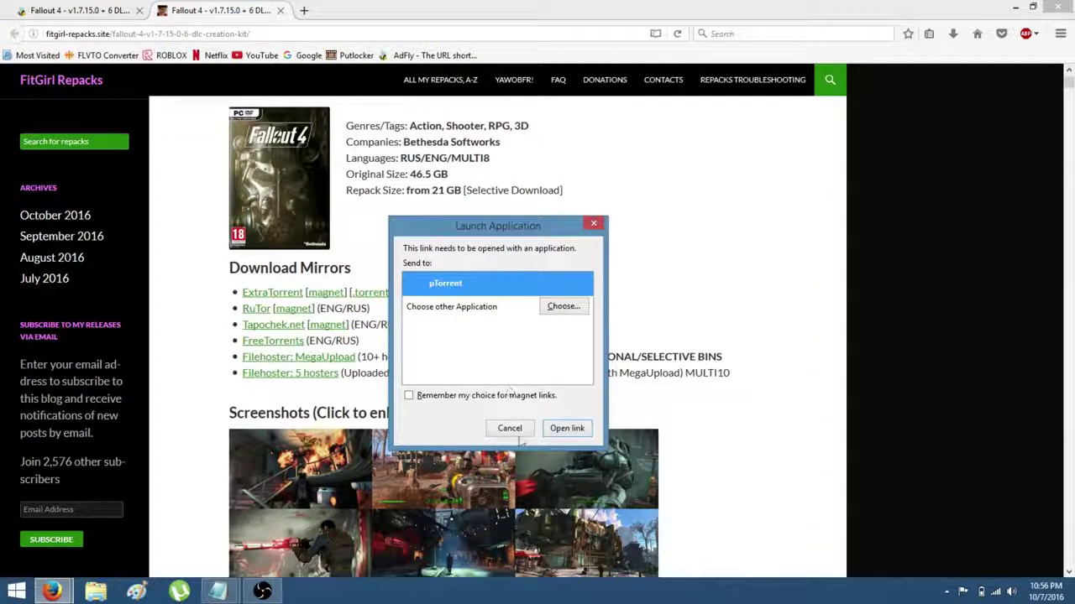
click(565, 428)
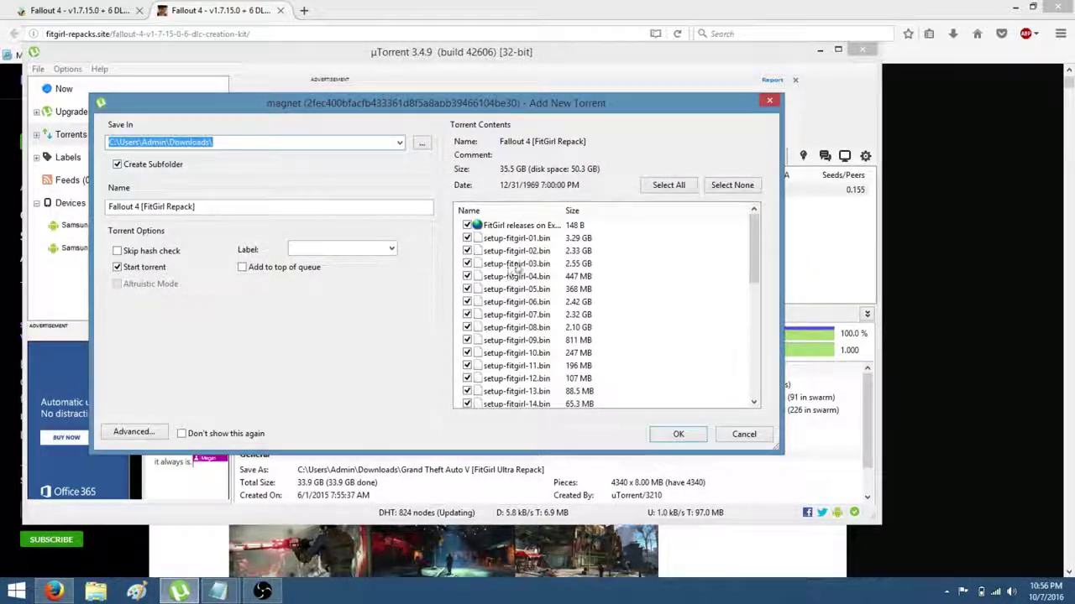
Step: Add the 35.5 GB Fallout 4 [FitGirl Repack] torrent, keeping the Downloads folder and all files
drag(637, 226, 542, 221)
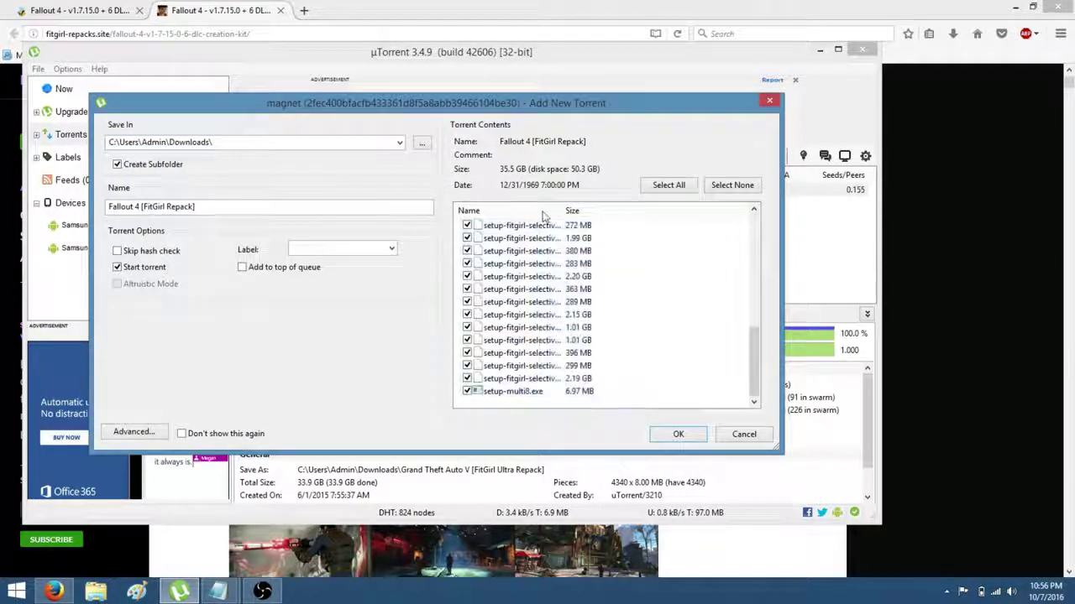
click(680, 436)
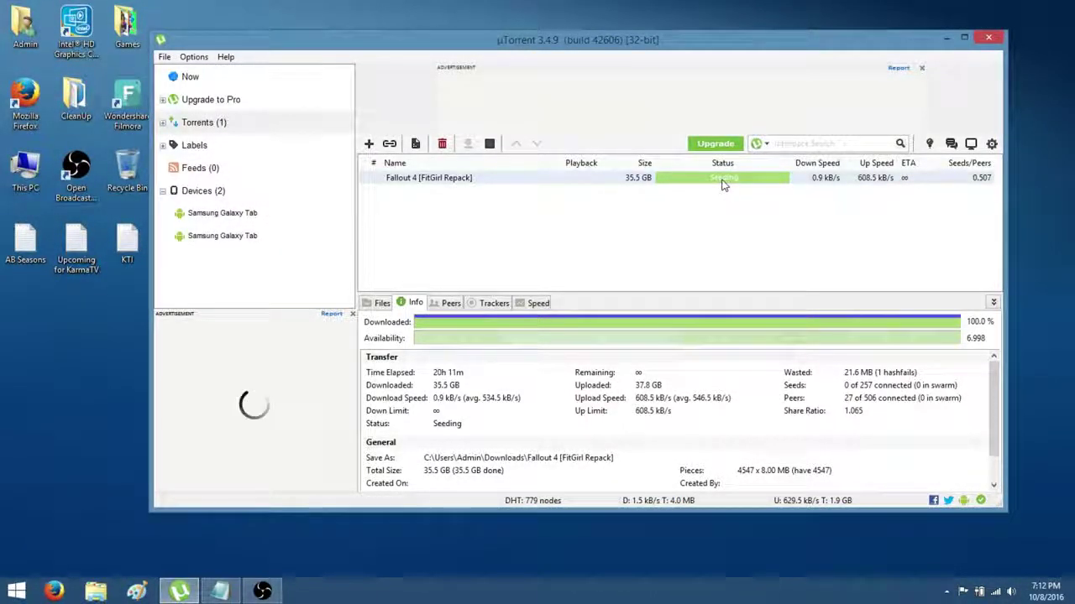
Step: Stop the finished Fallout 4 torrent from seeding, then open its containing download folder
right_click(674, 176)
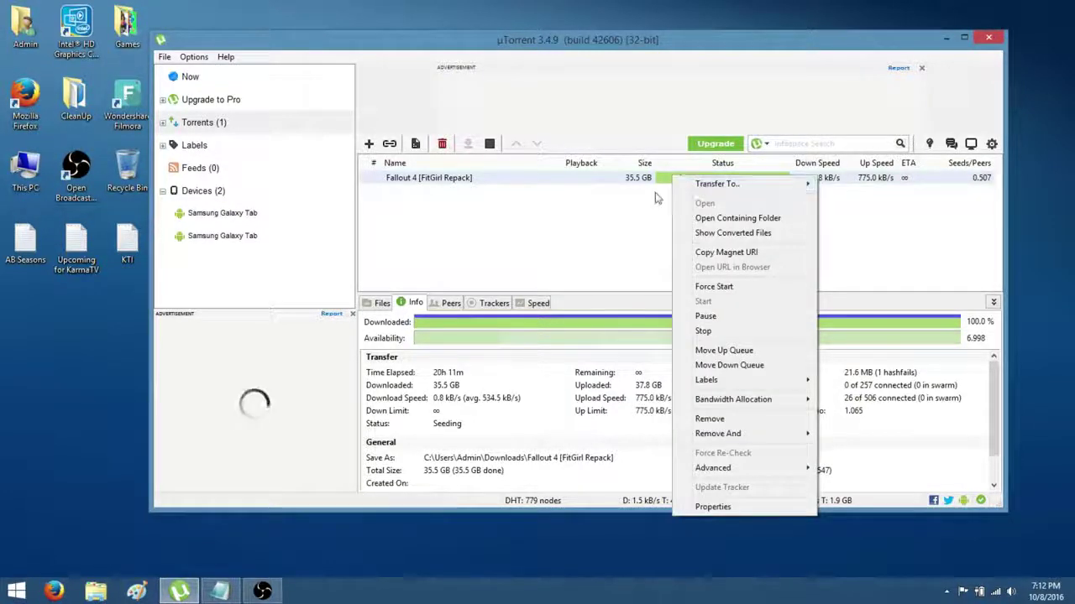
key(Escape)
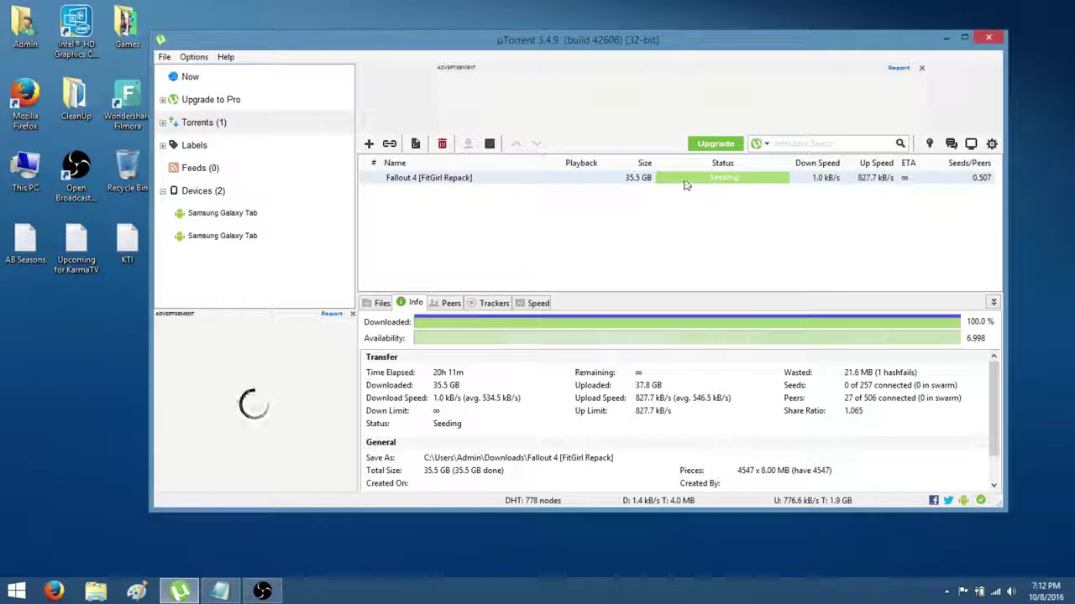
right_click(685, 182)
click(717, 335)
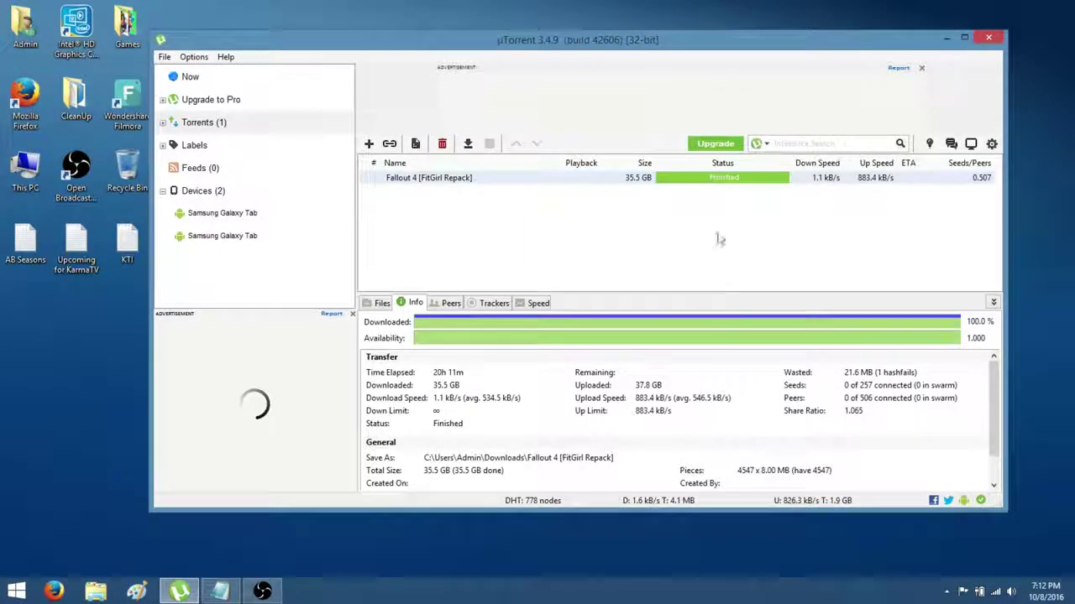
right_click(686, 181)
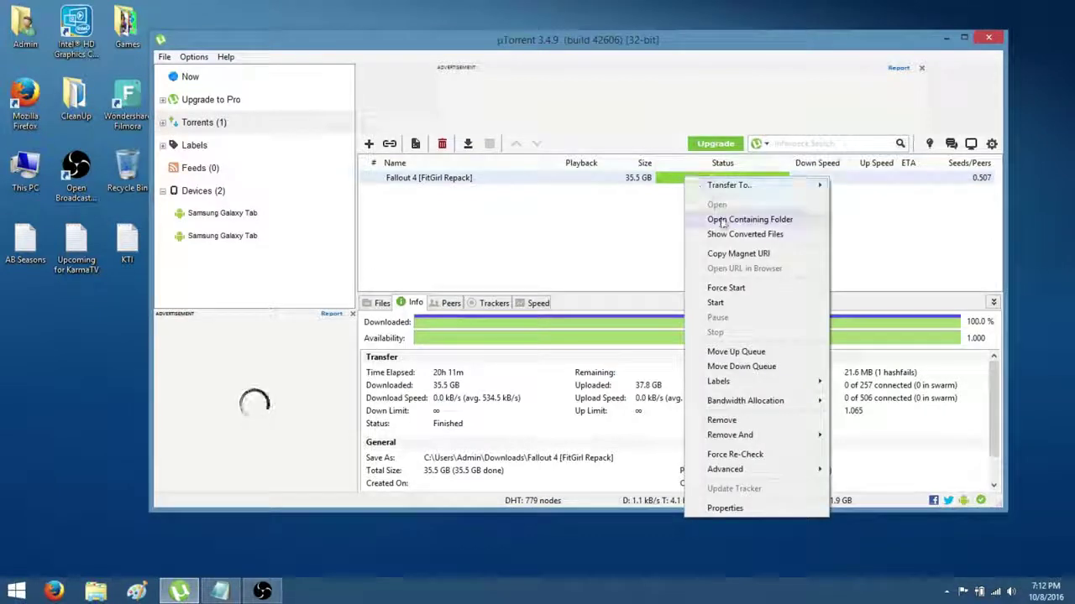
click(775, 224)
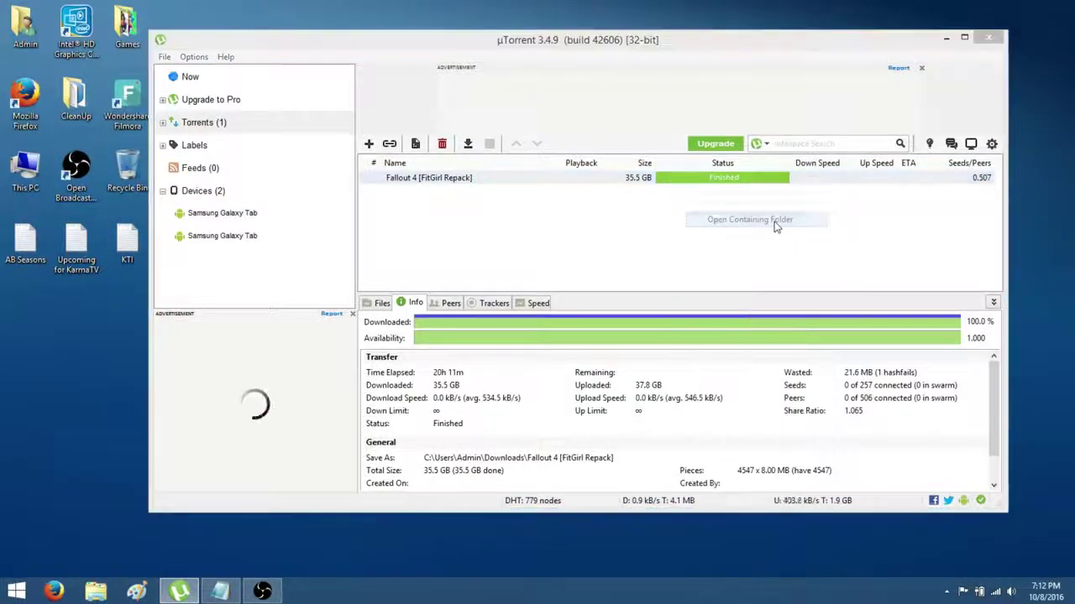
Step: Run setup-multi8, allow it through User Account Control, and choose English as setup language
scroll(316, 554, down, 1)
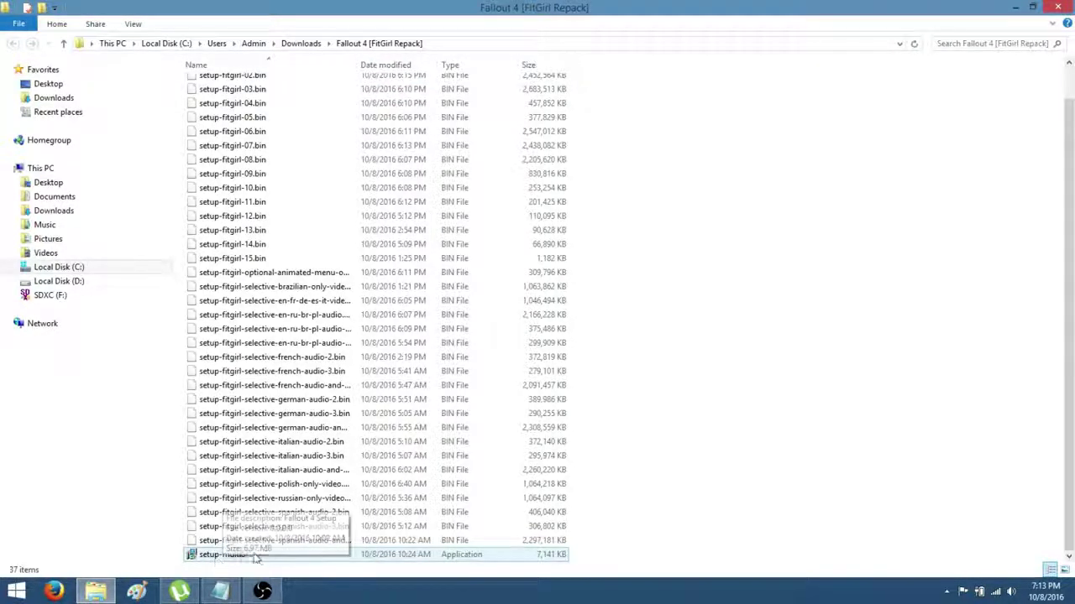
scroll(1072, 285, up, 1)
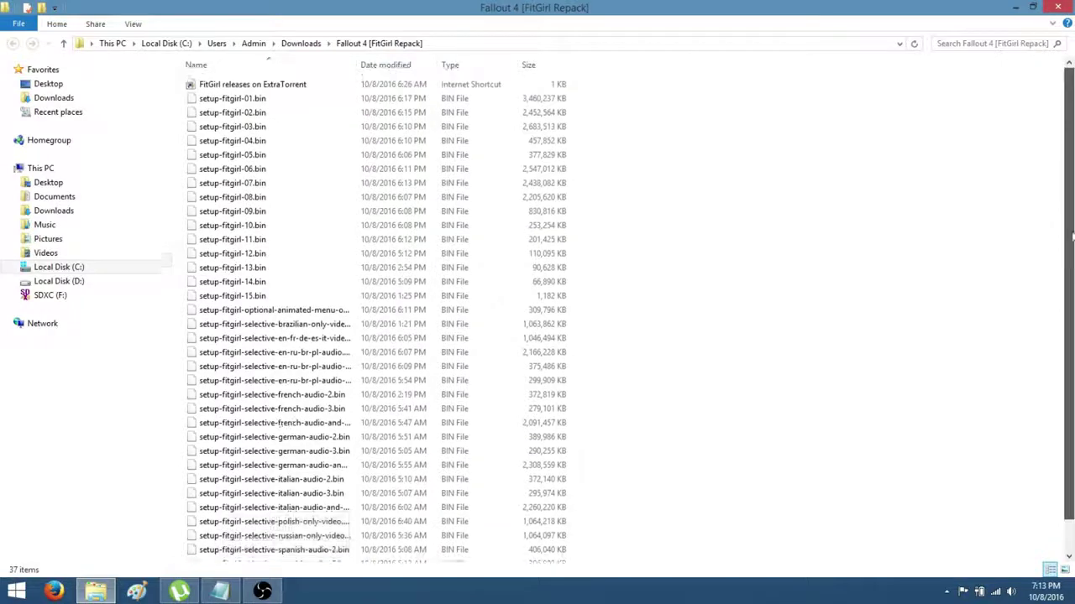
scroll(1073, 281, down, 1)
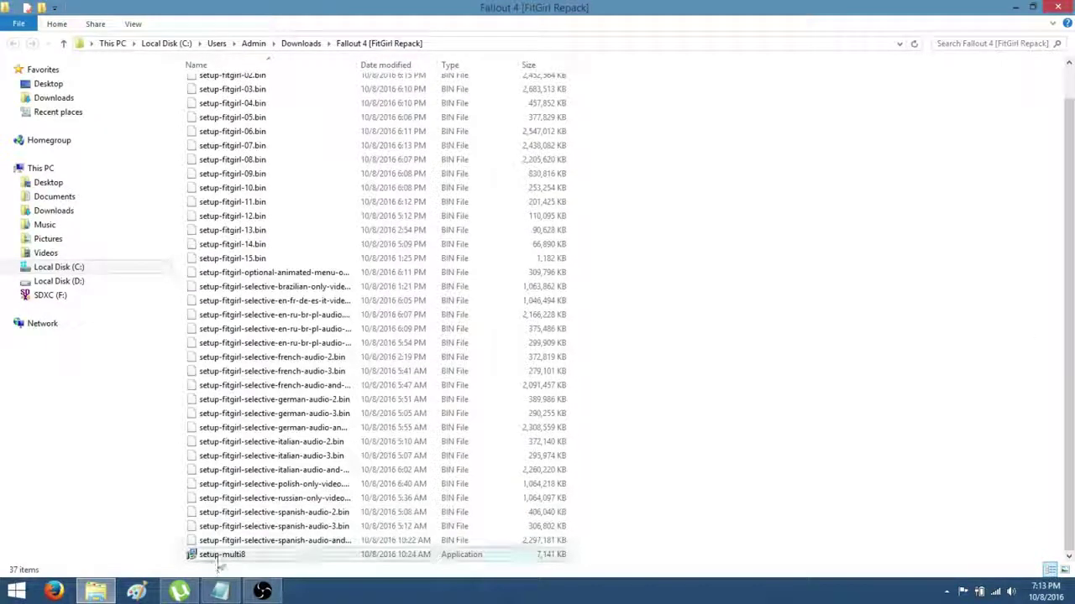
click(242, 557)
double_click(242, 558)
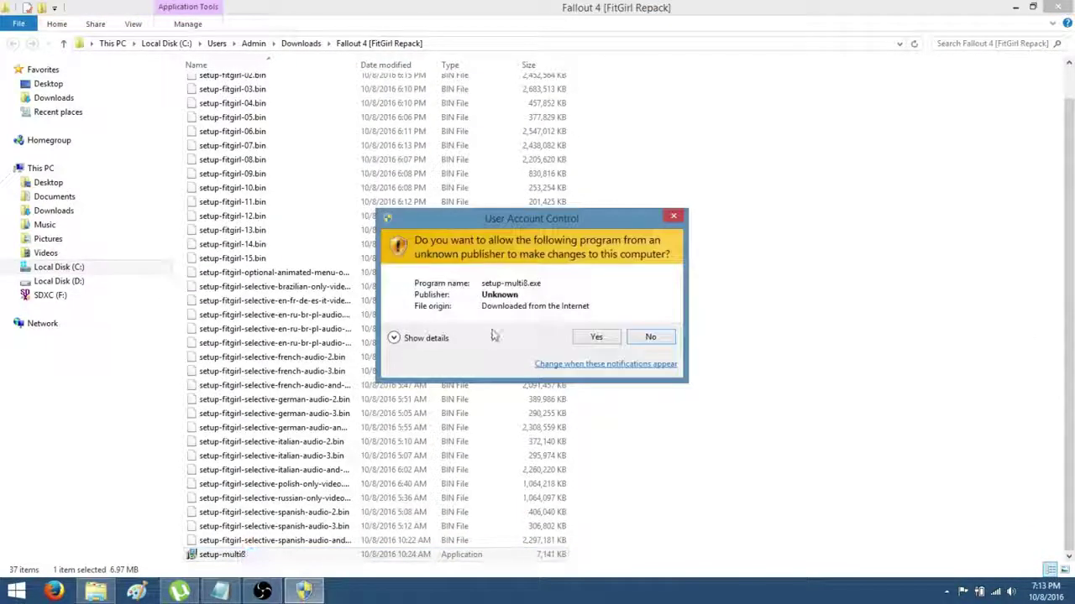
click(595, 337)
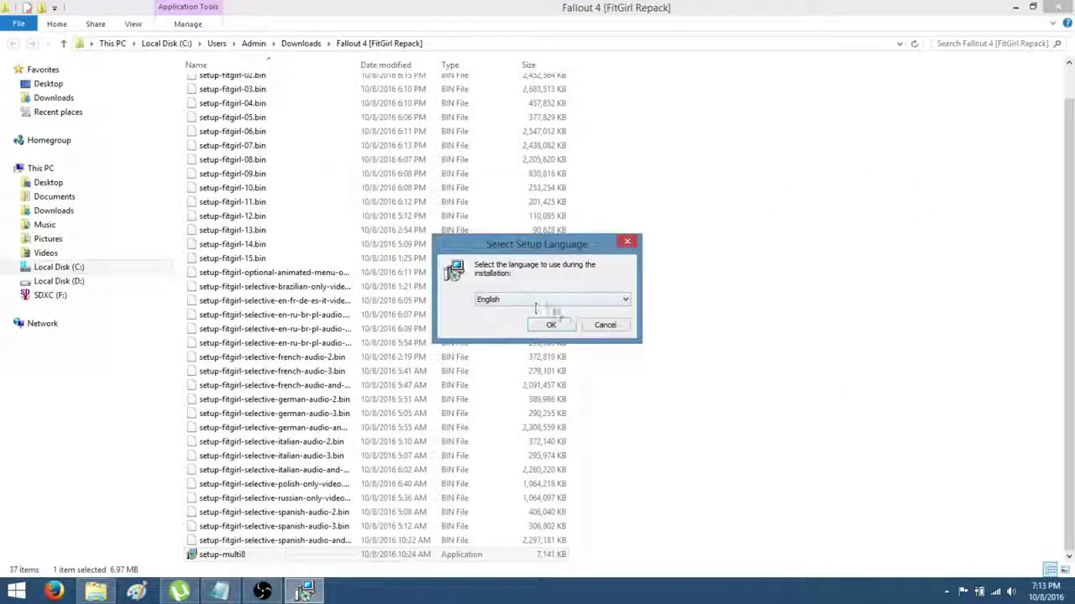
click(552, 326)
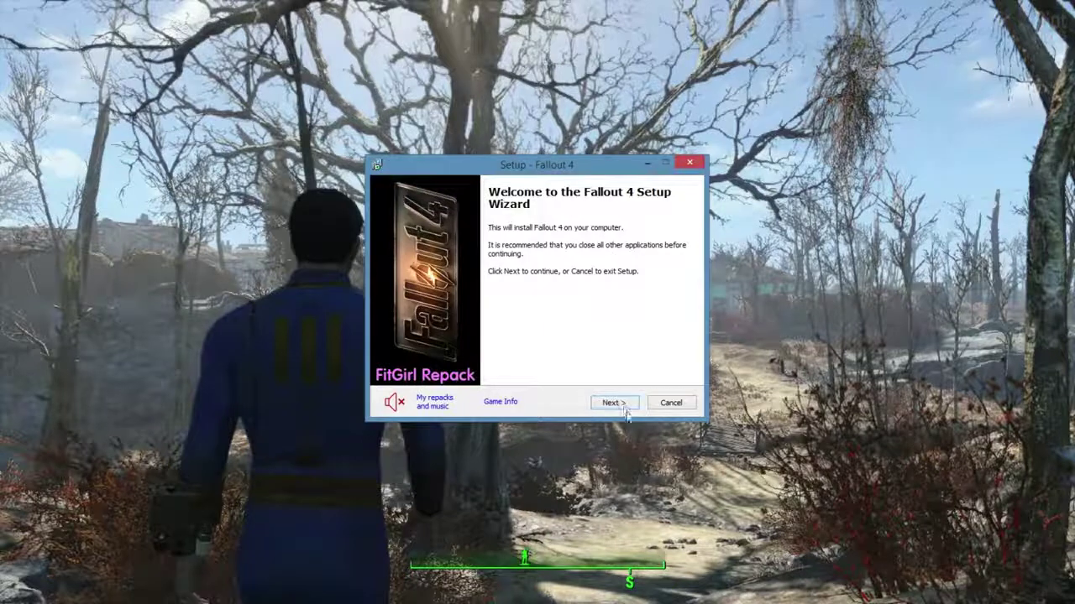
Step: Advance past the welcome and Information pages to the Browse For Folder dialog
click(613, 403)
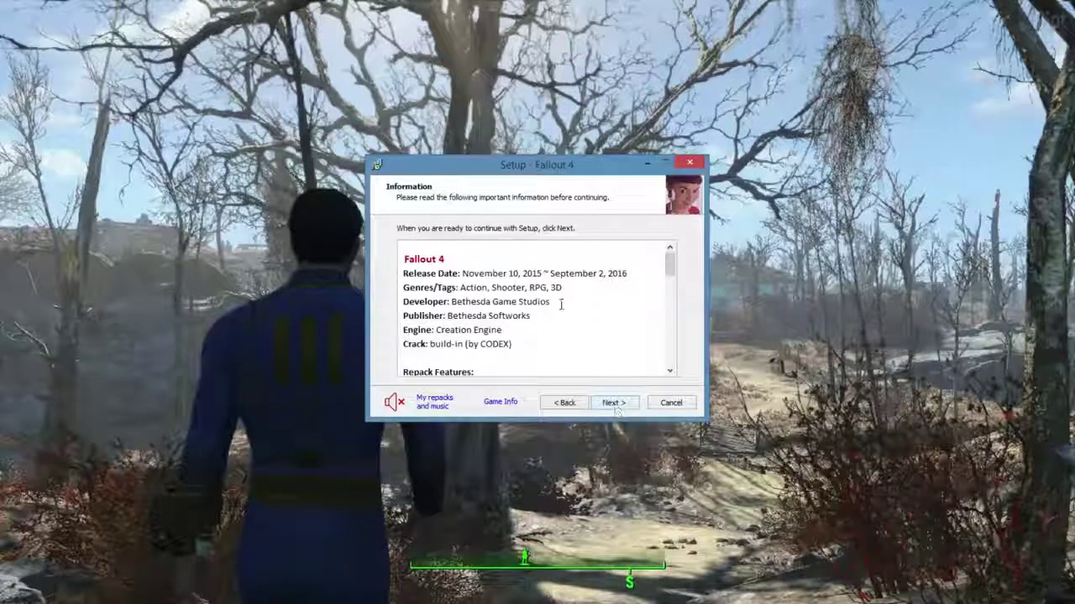
drag(561, 305, 585, 375)
click(633, 404)
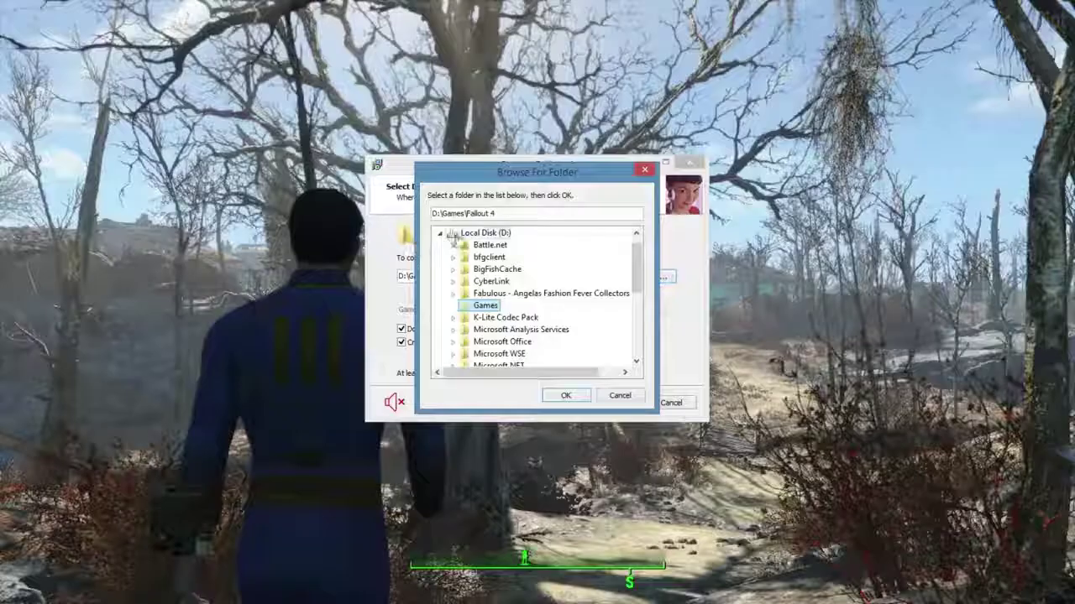
Step: Choose the My Passport (G:) drive so the install folder becomes G:\Fallout 4
click(442, 234)
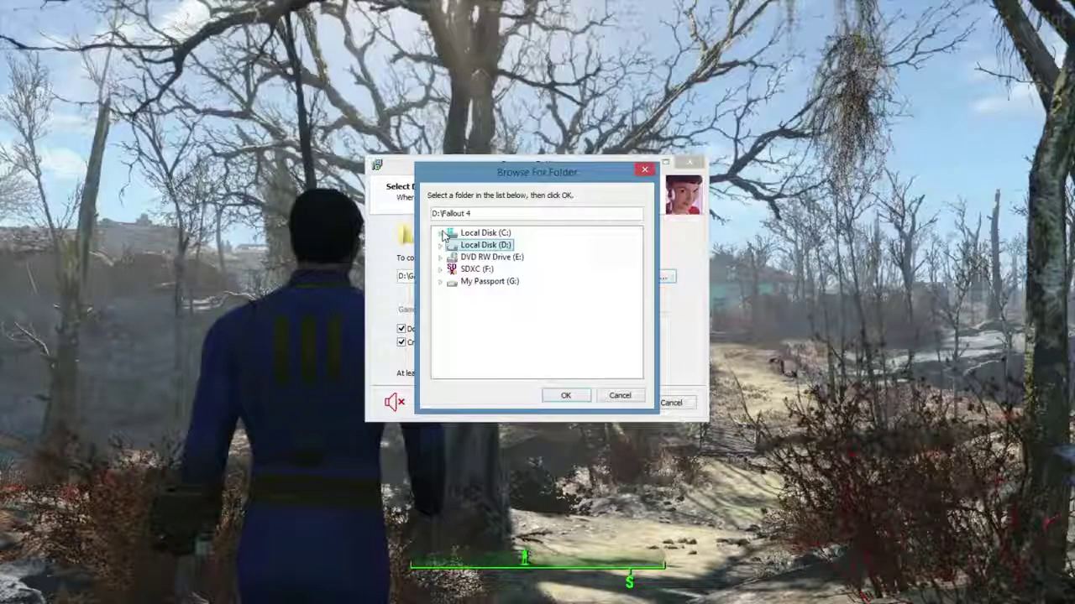
click(487, 283)
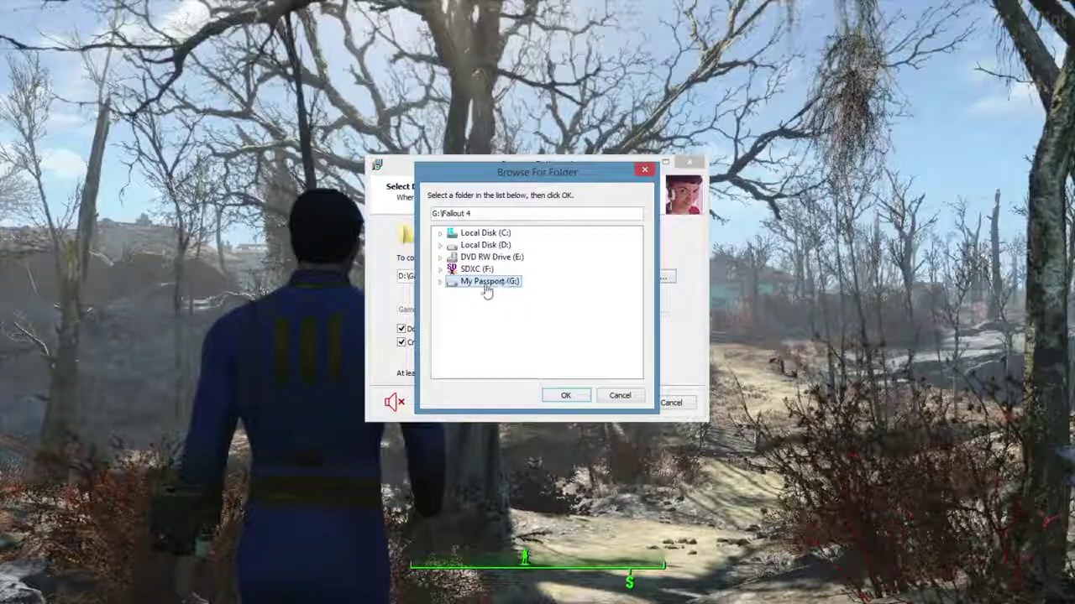
click(565, 395)
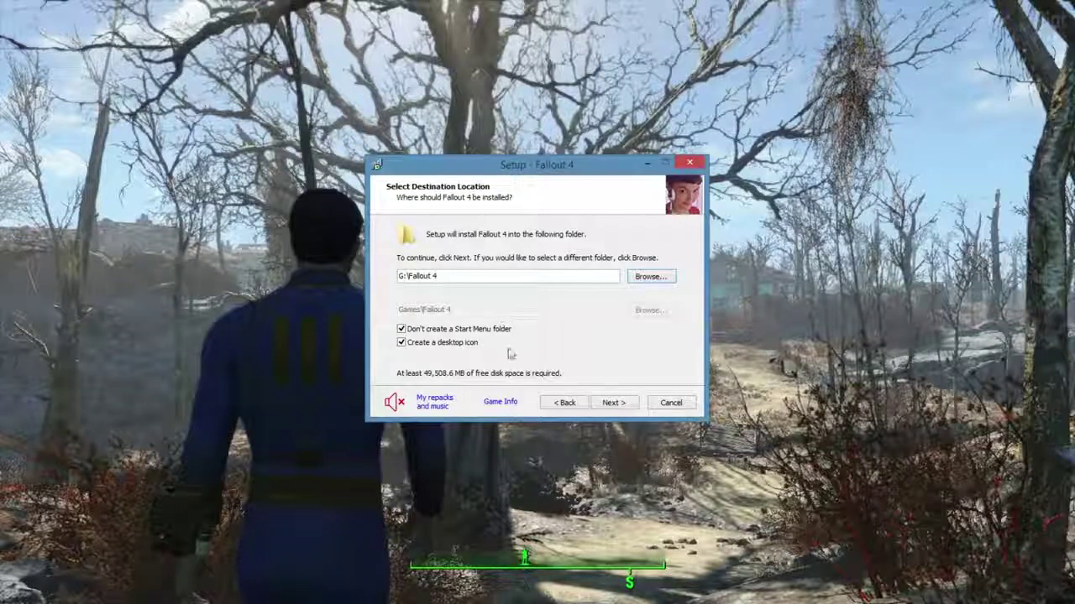
Step: Keep English as the game language and start the installation
click(620, 407)
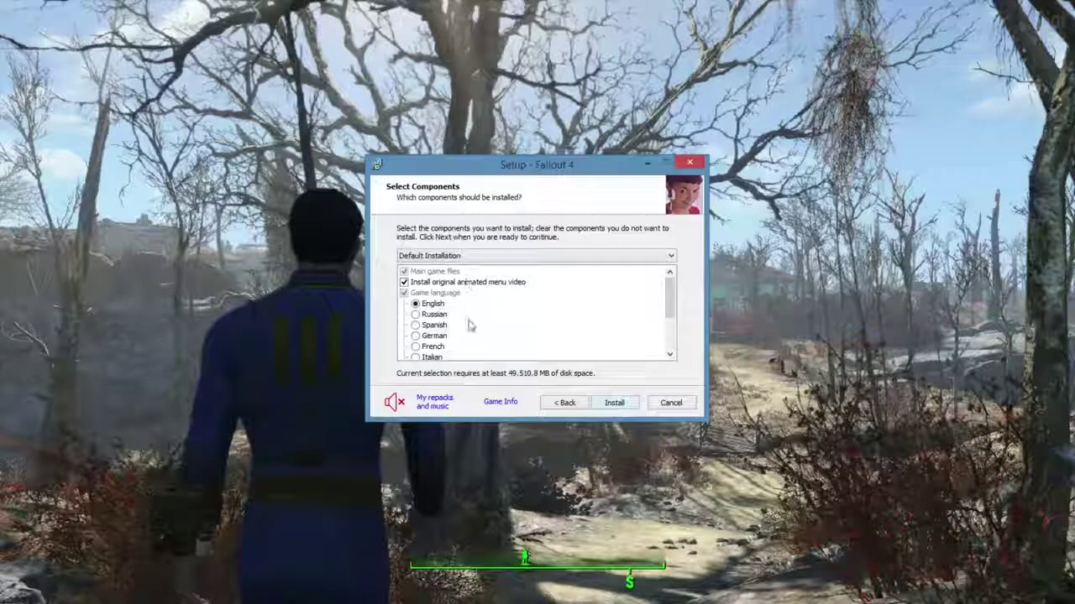
click(437, 306)
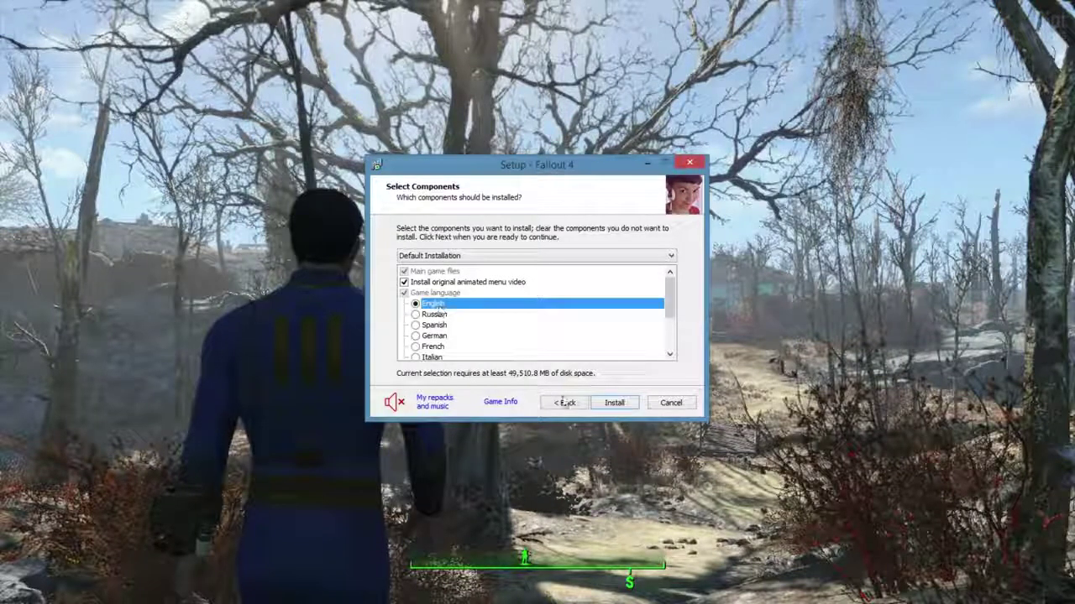
click(617, 406)
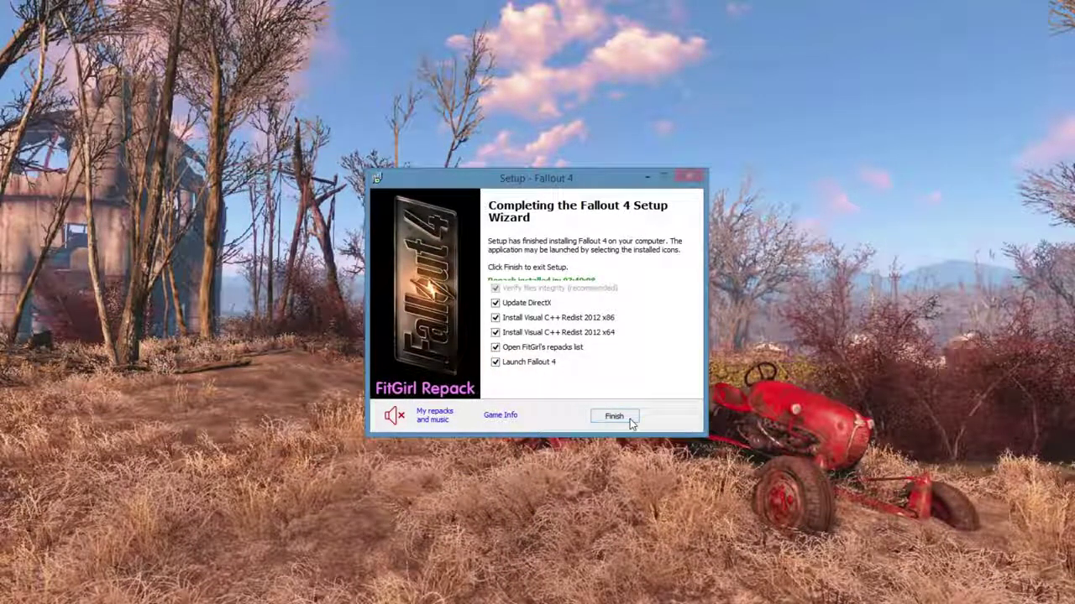
Step: Finish setup with Update DirectX, Visual C++ Redist and Launch Fallout 4 left checked
click(629, 419)
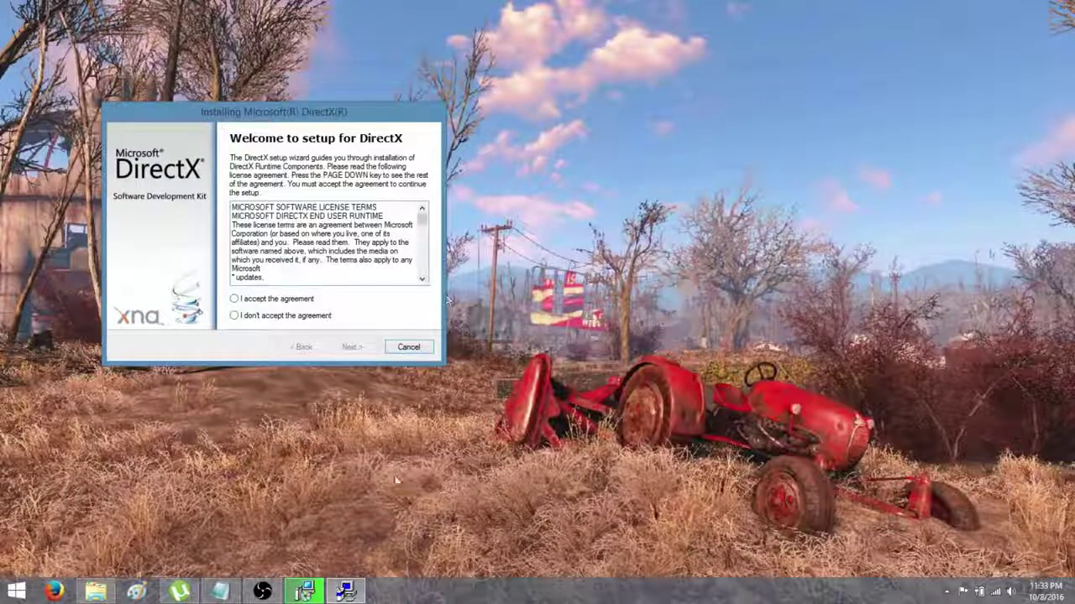
Step: Accept the DirectX licence and install the DirectX runtime components
click(260, 299)
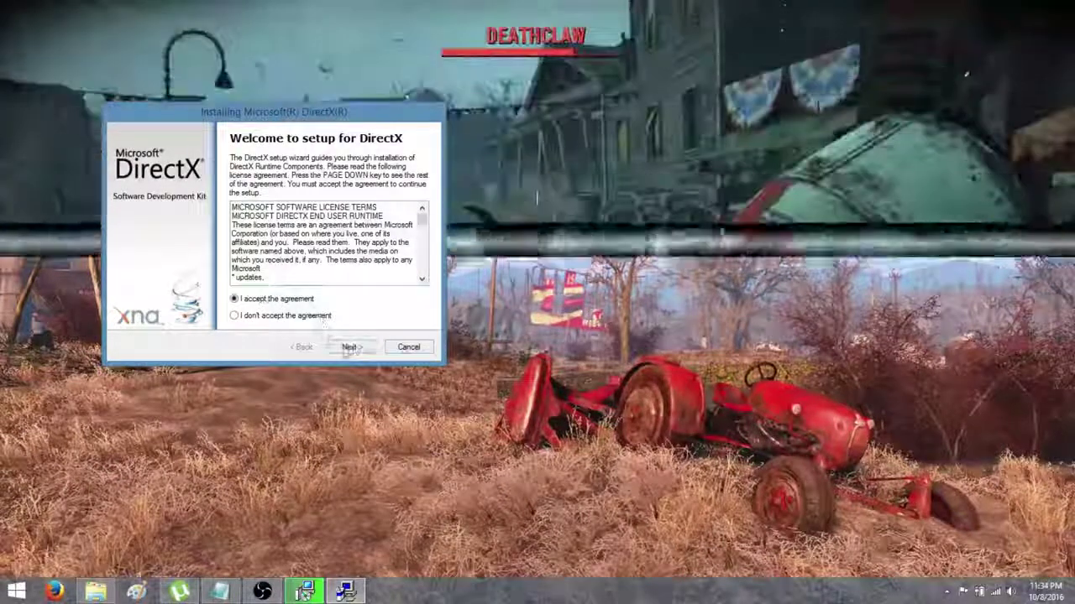
click(351, 347)
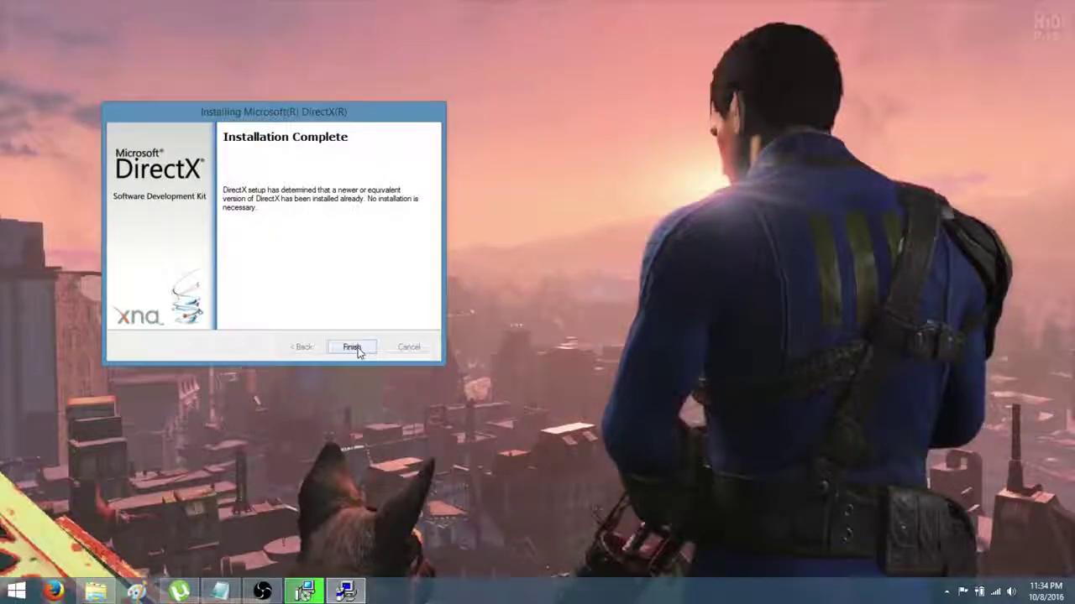
click(355, 346)
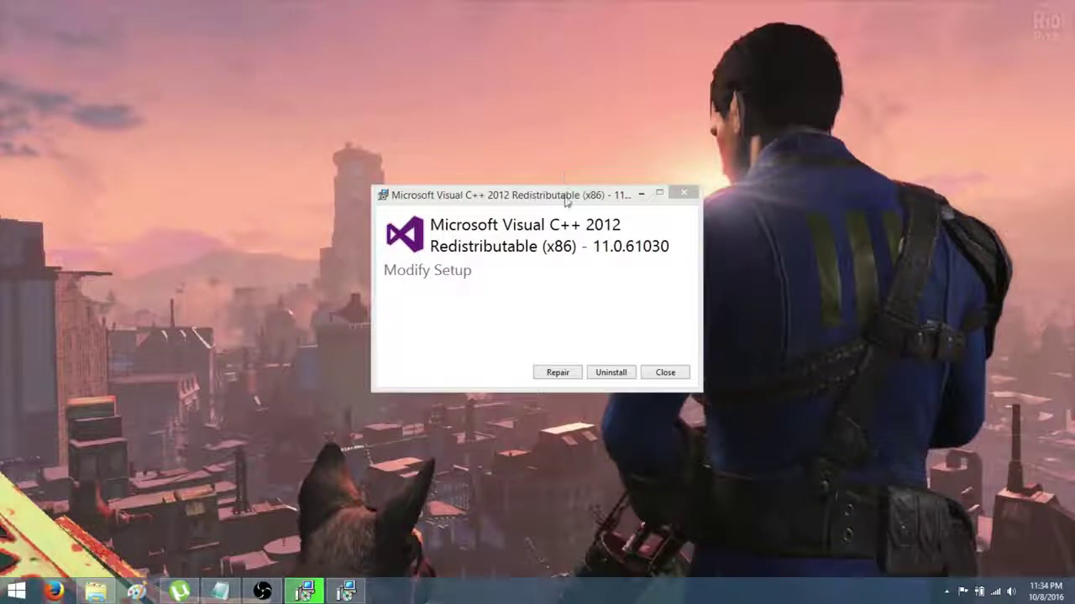
Step: Close the already-installed Visual C++ 2012 x64 setup and confirm cancelling it
drag(567, 199, 506, 186)
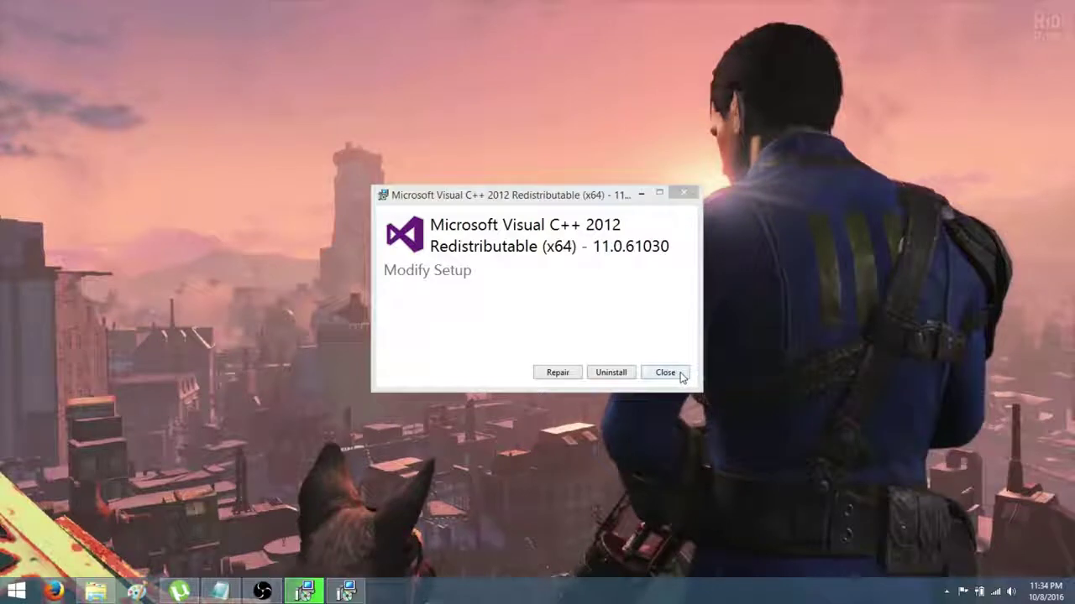
click(682, 376)
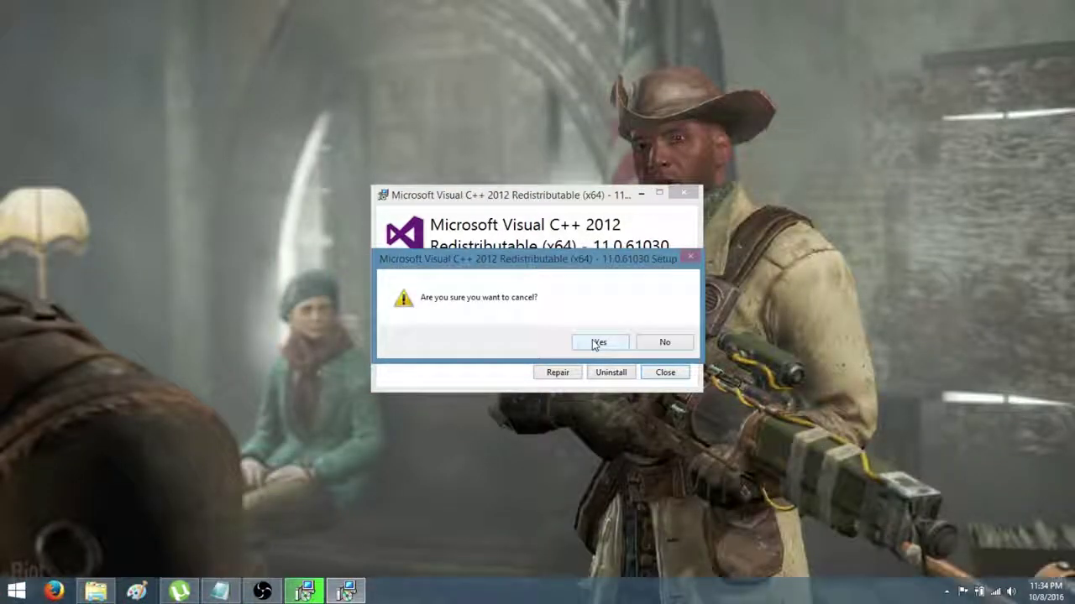
click(598, 343)
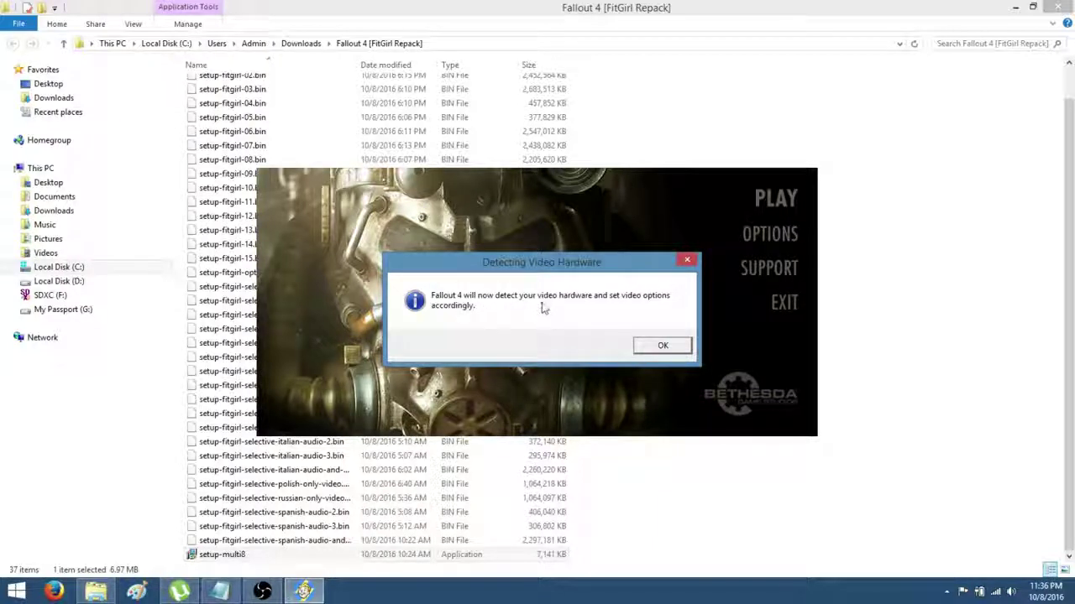
Step: Acknowledge video detection, accept Low Quality settings, and close the Explorer and µTorrent windows
click(664, 347)
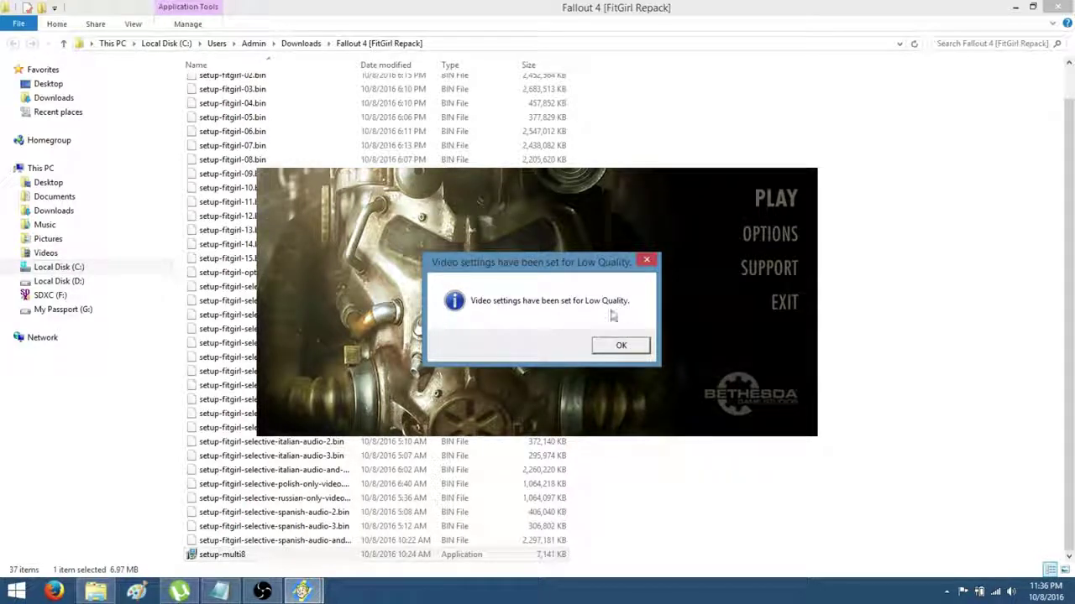
click(621, 346)
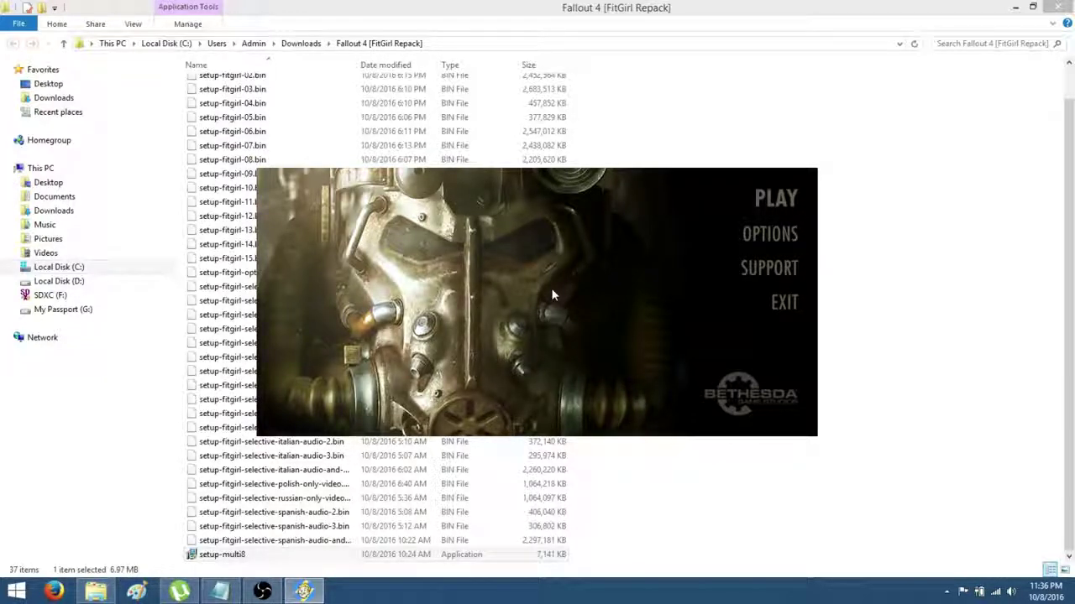
click(1058, 10)
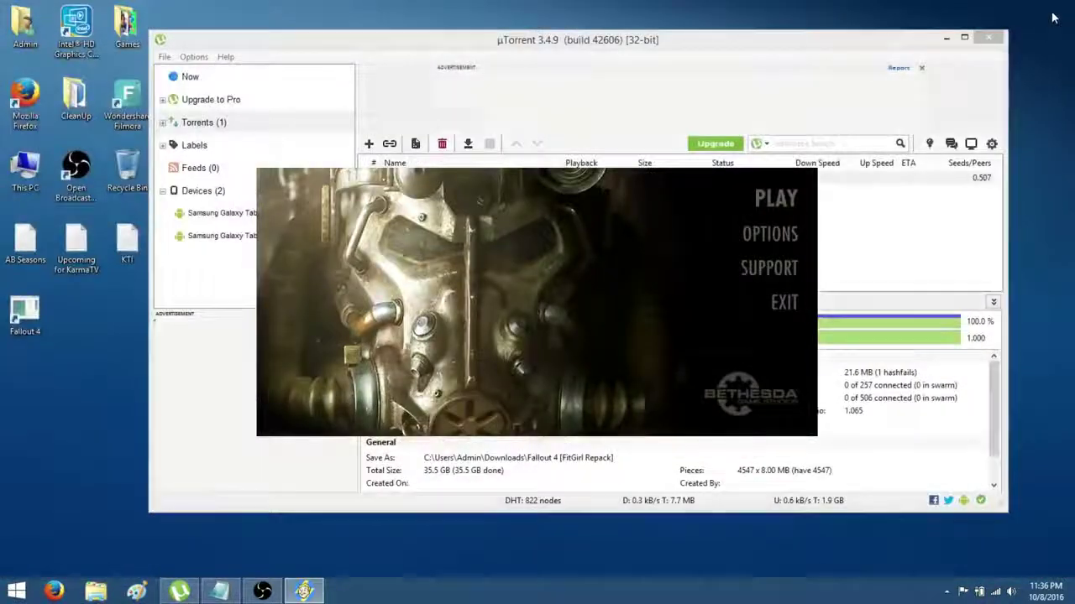
click(992, 37)
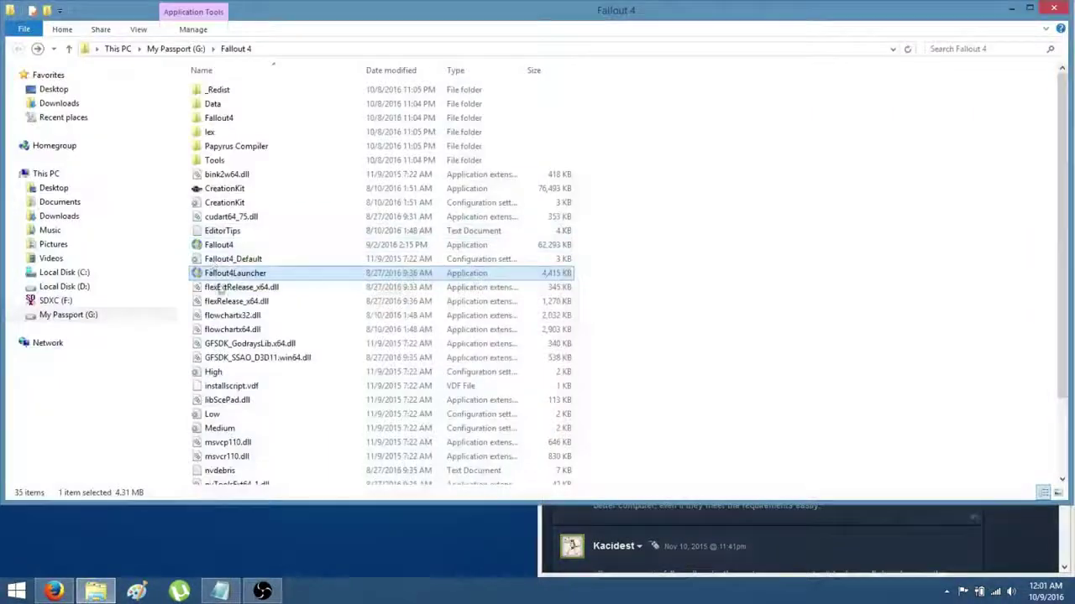
Step: Set Fallout4Launcher to run in Windows 7 compatibility mode
right_click(227, 274)
click(264, 541)
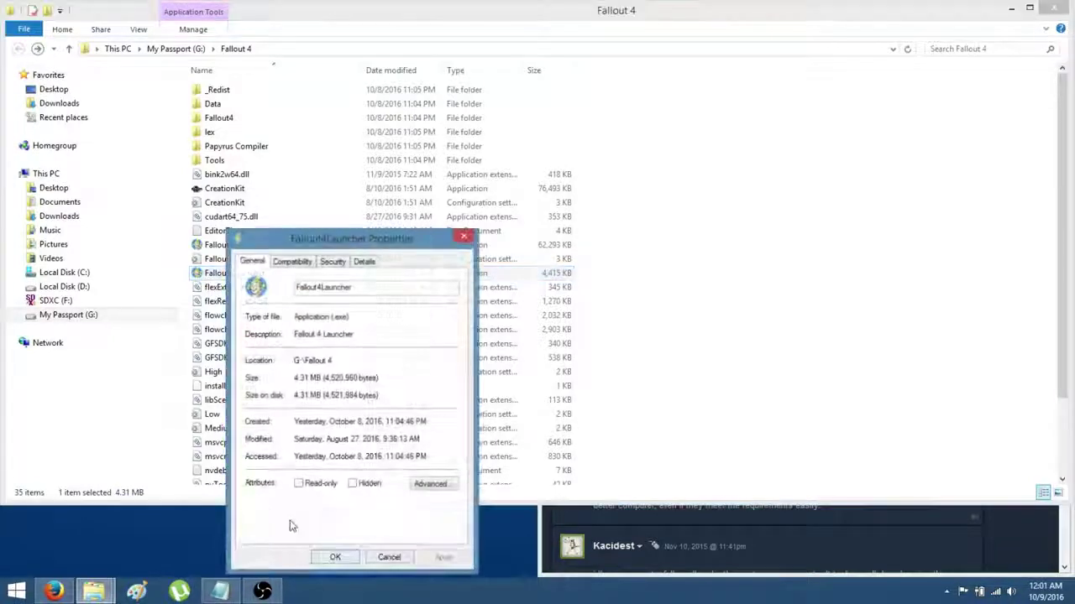
click(293, 261)
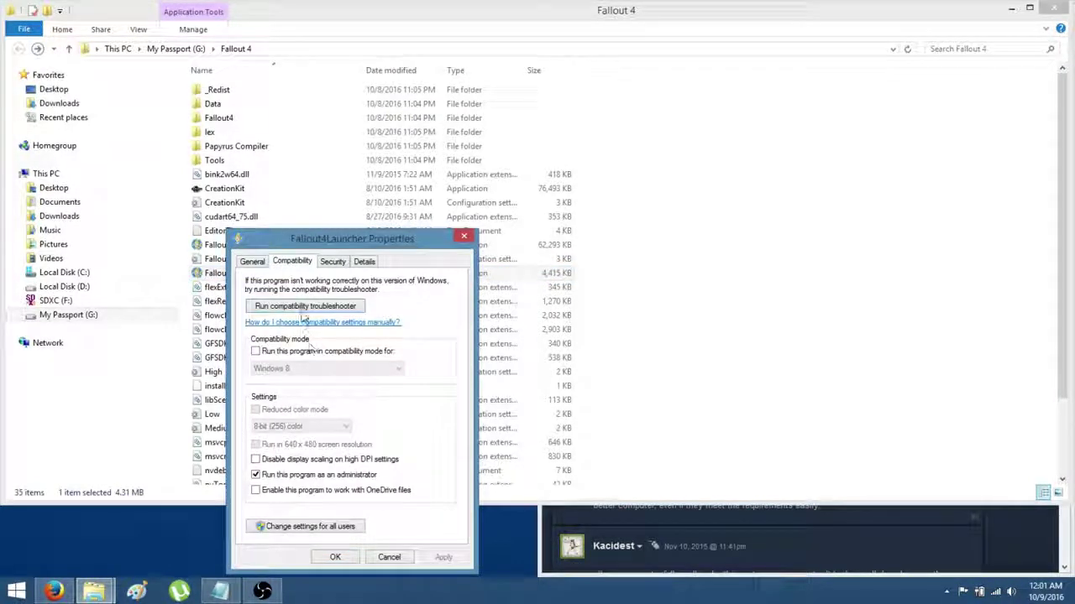
click(294, 351)
click(309, 369)
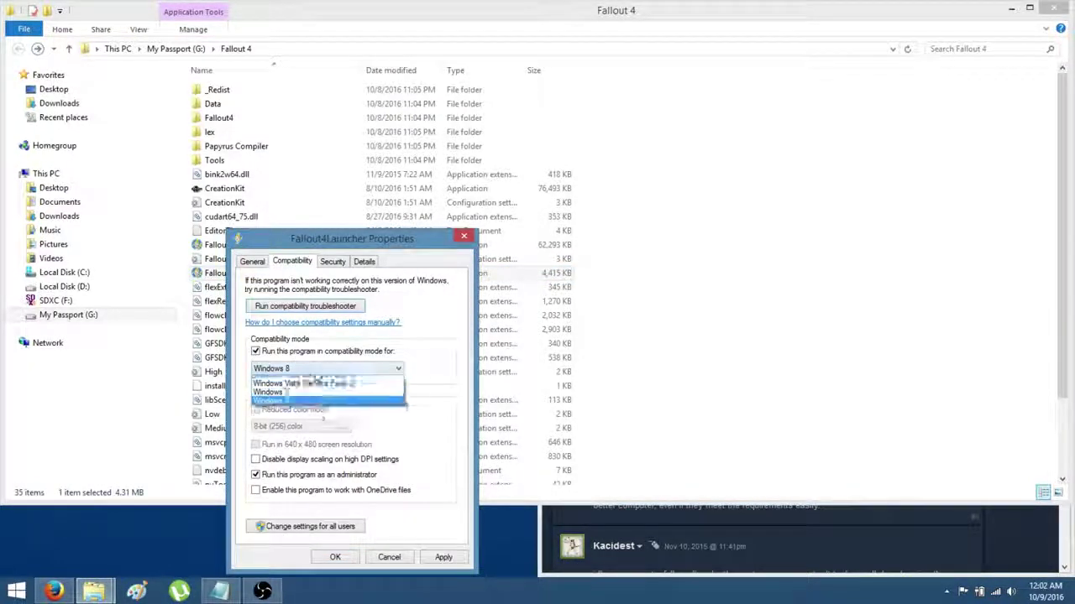
click(319, 408)
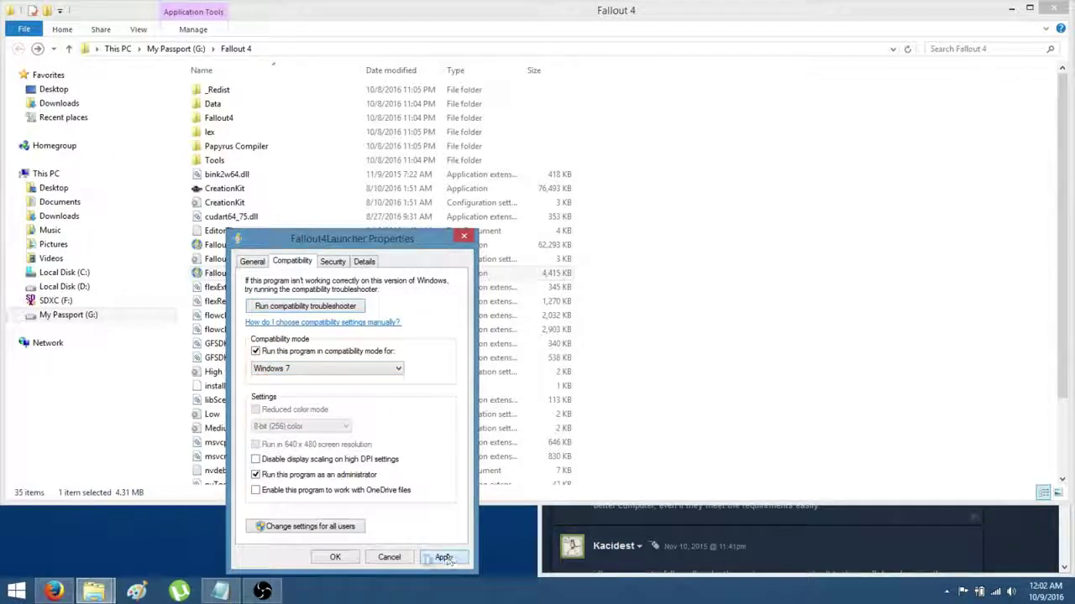
click(335, 557)
Step: Set Fallout4 to run in Windows 7 compatibility mode
right_click(269, 242)
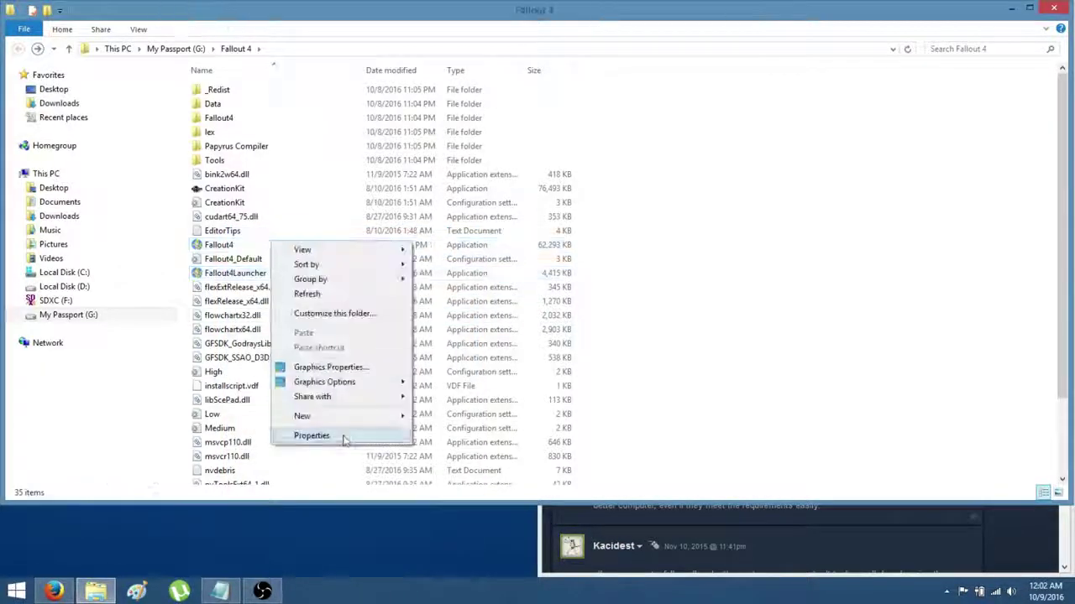
click(227, 232)
right_click(233, 244)
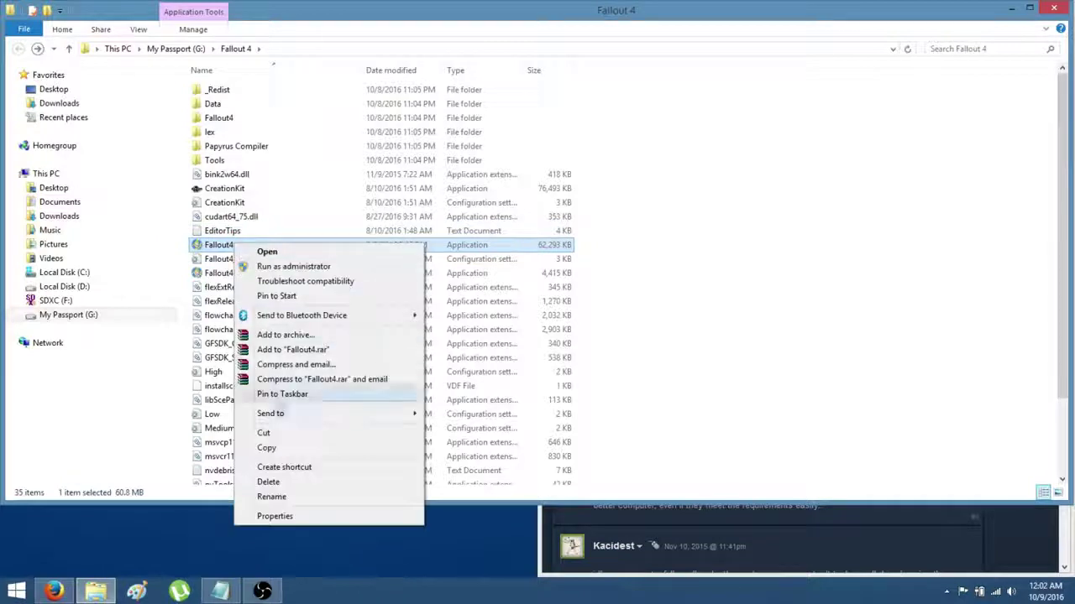
click(274, 516)
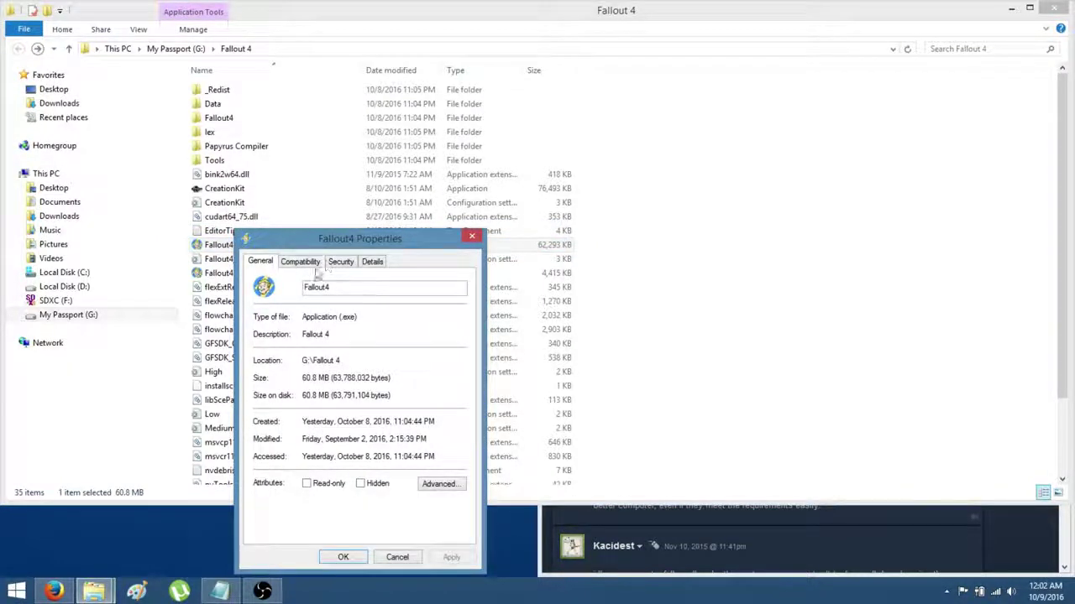
click(301, 261)
click(293, 351)
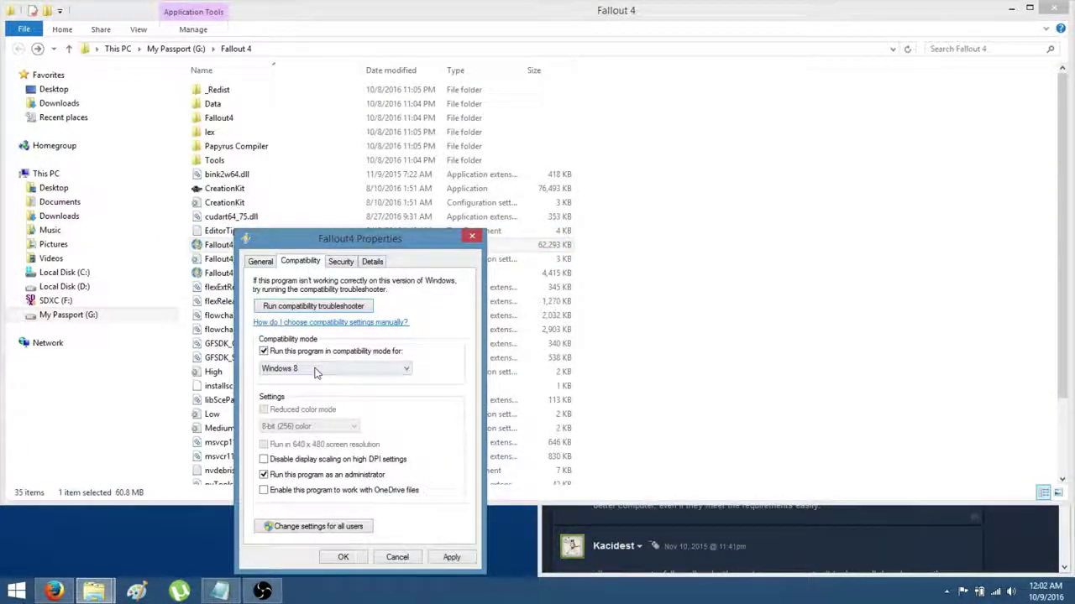
click(319, 370)
click(311, 408)
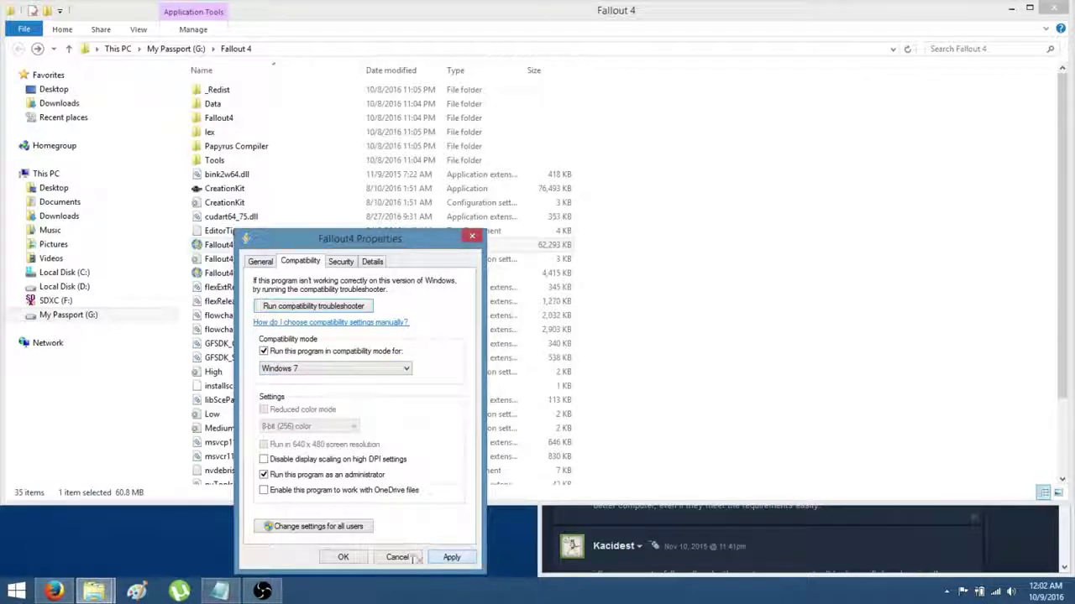
click(345, 557)
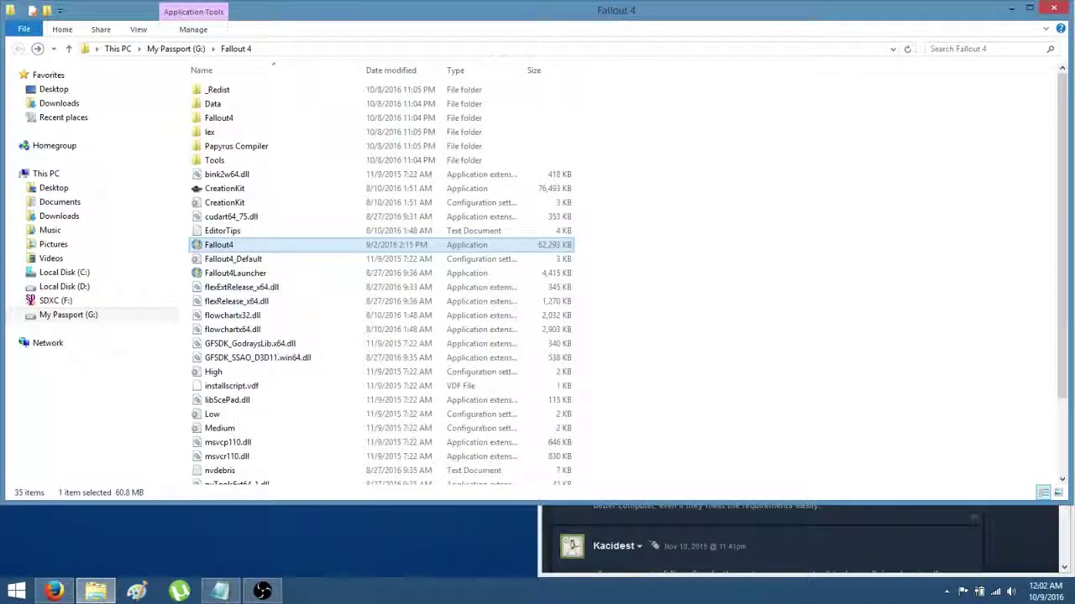
Step: Run the Fallout 4 desktop shortcut as administrator, approve the UAC prompt, and press PLAY in the launcher
click(1028, 8)
right_click(282, 238)
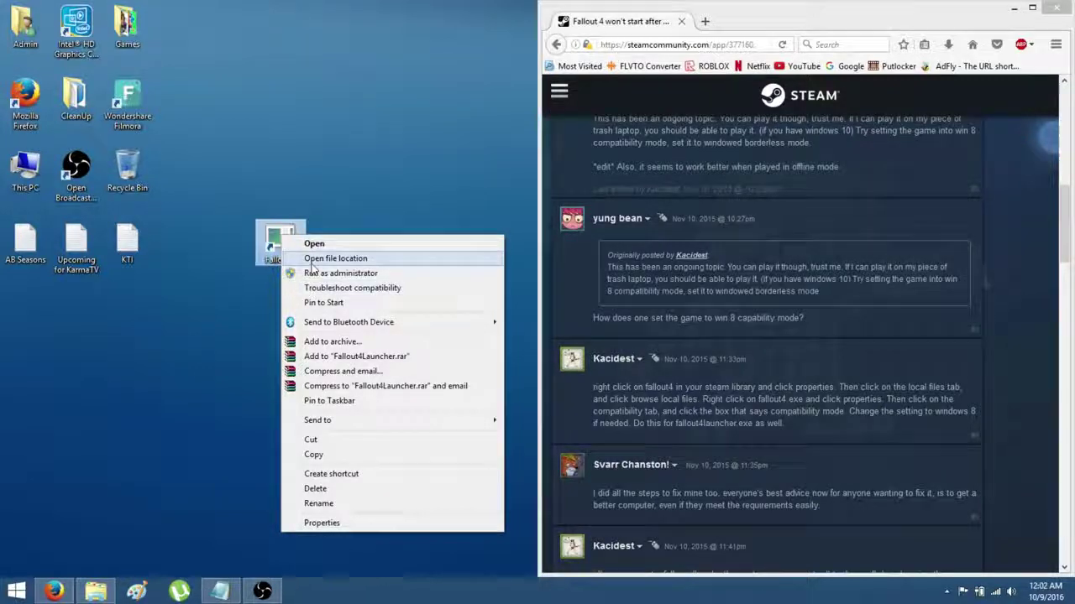
click(314, 274)
click(585, 319)
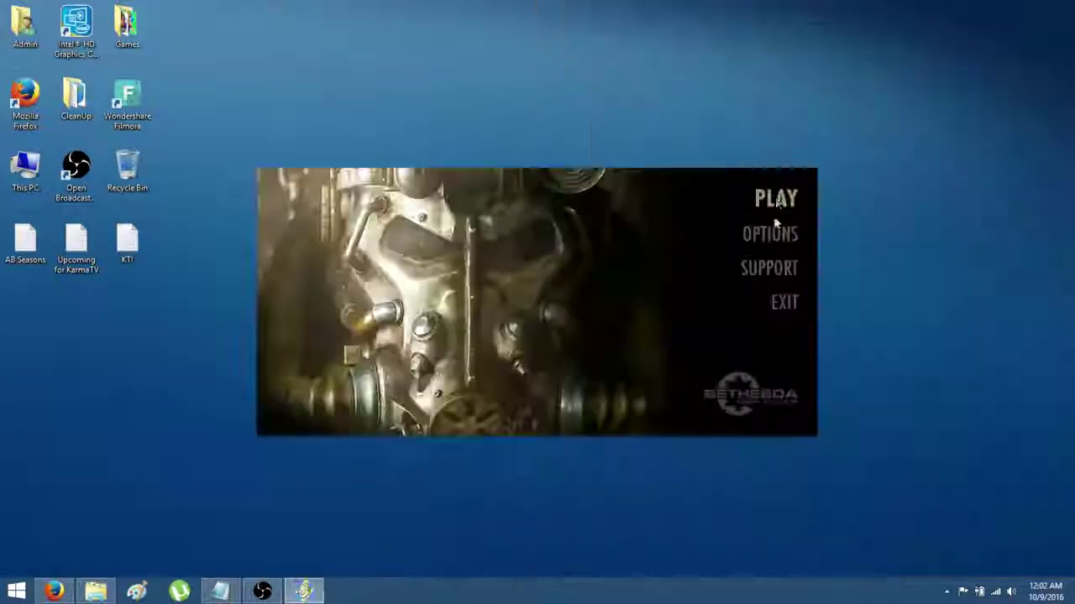
click(778, 199)
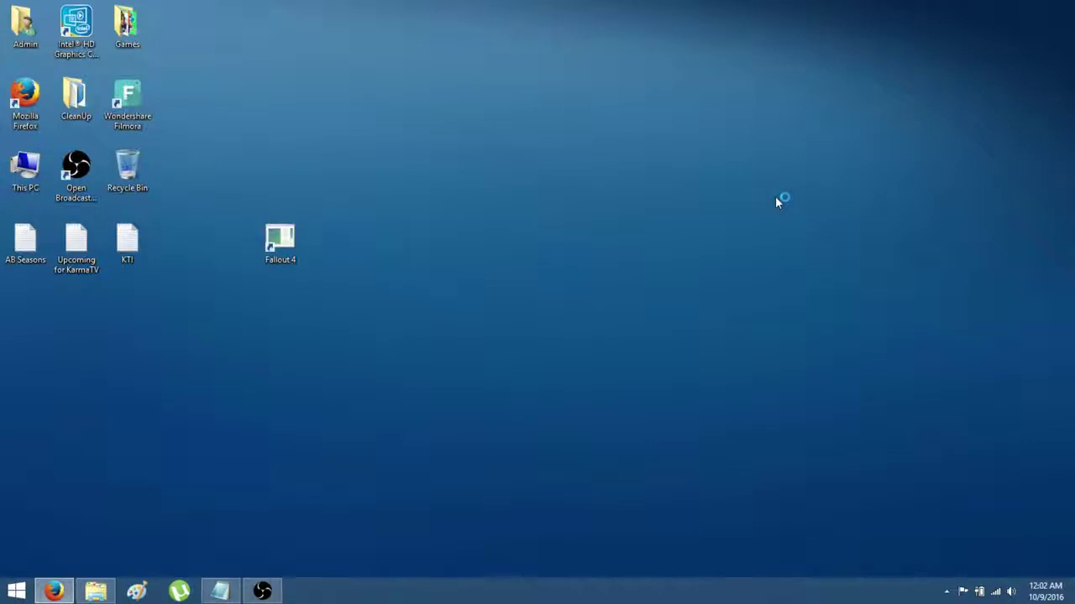